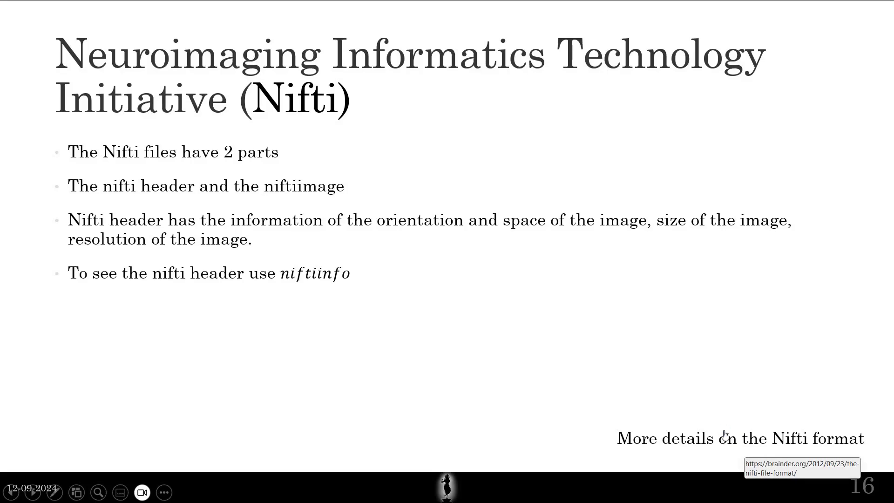
Step: Open the brainder.org Nifti format page full-screen and scroll to its header structure table
{"action": "left_click", "coordinate": [724, 436]}
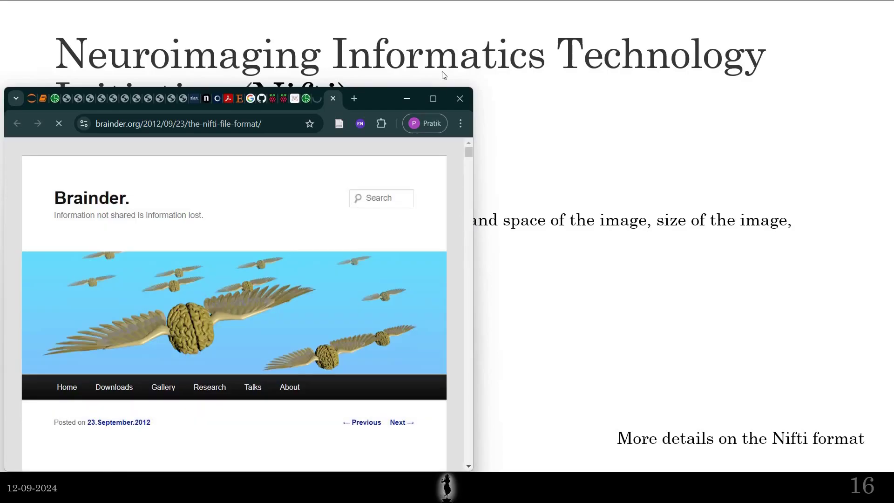
{"action": "left_click", "coordinate": [432, 98]}
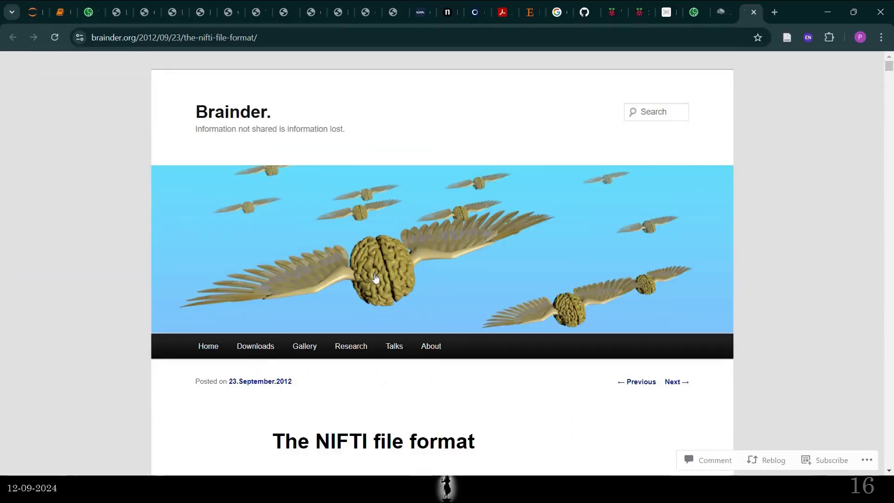
{"action": "scroll", "coordinate": [376, 278], "scroll_direction": "down", "scroll_amount": 14}
{"action": "scroll", "coordinate": [376, 278], "scroll_direction": "down", "scroll_amount": 10}
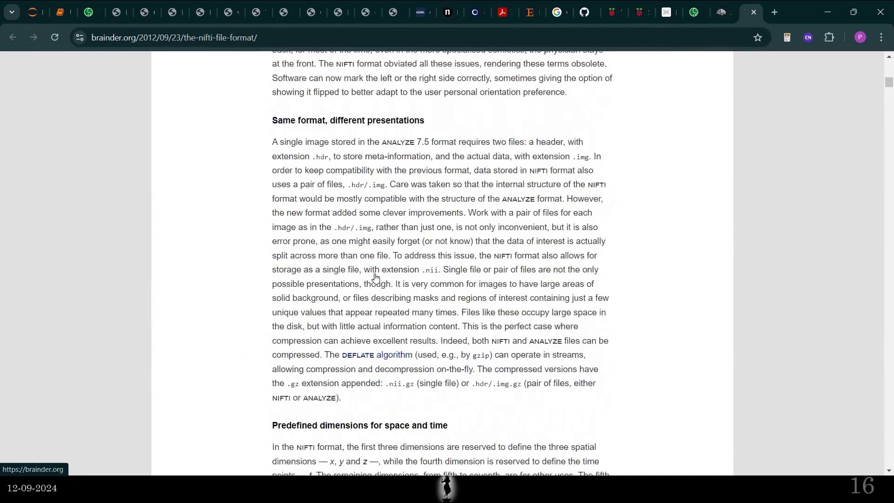
{"action": "left_click", "coordinate": [827, 13]}
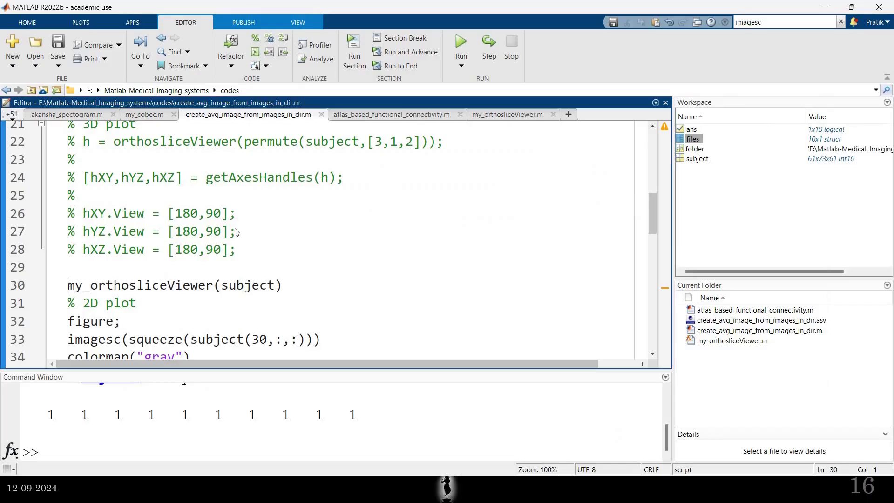
Step: Copy the niftiread line 18 and scroll down to the %% Nifti functions section
{"action": "scroll", "coordinate": [300, 266], "scroll_direction": "down", "scroll_amount": 12}
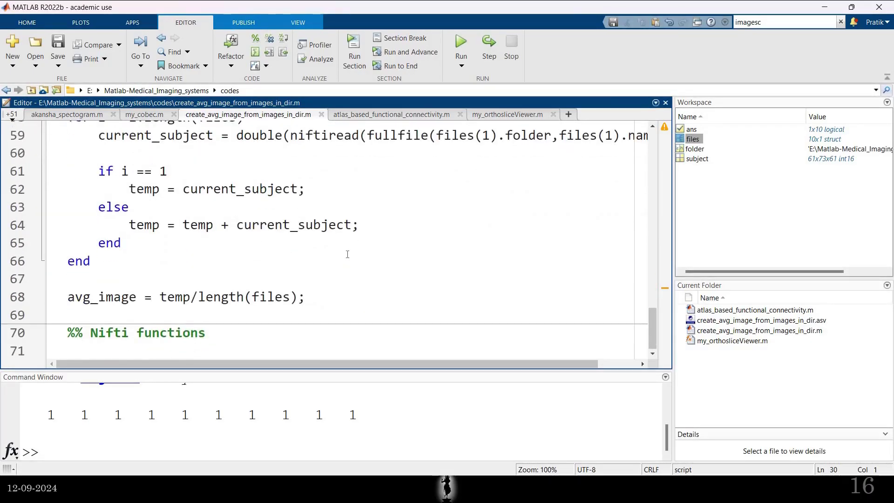
{"action": "scroll", "coordinate": [347, 254], "scroll_direction": "up", "scroll_amount": 4}
{"action": "scroll", "coordinate": [347, 253], "scroll_direction": "up", "scroll_amount": 5}
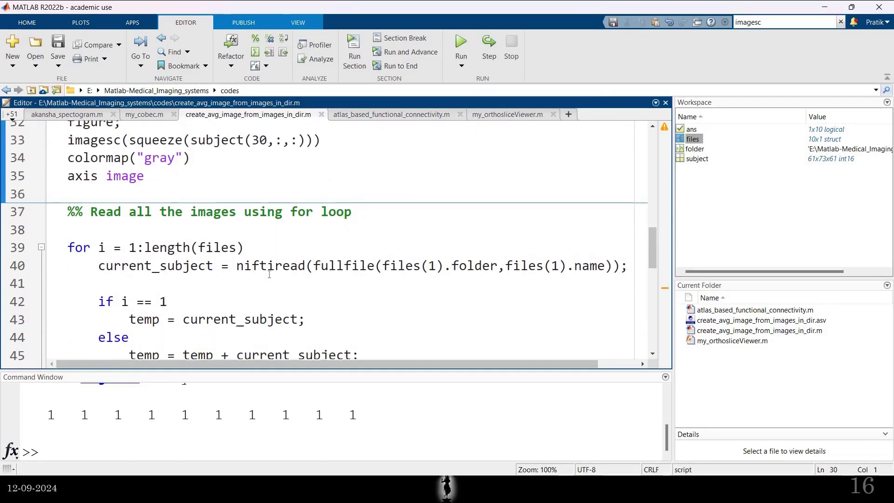
{"action": "double_click", "coordinate": [234, 269]}
{"action": "left_click", "coordinate": [234, 268]}
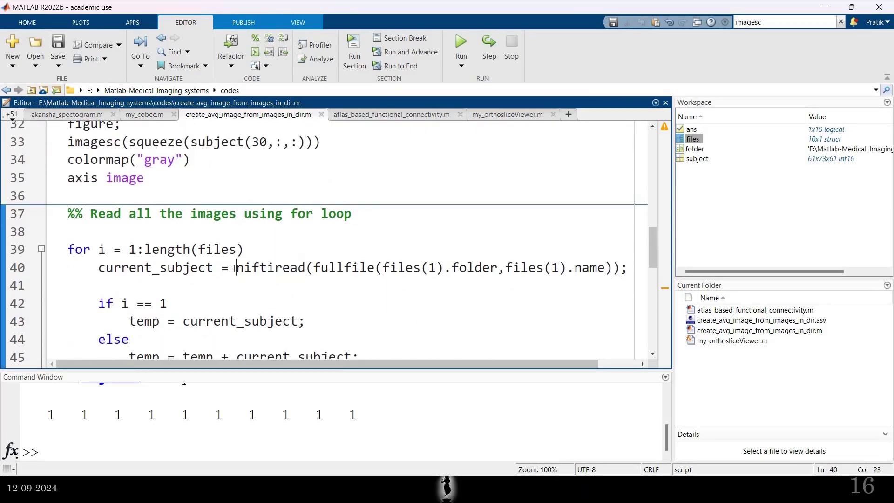
{"action": "scroll", "coordinate": [234, 268], "scroll_direction": "up", "scroll_amount": 4}
{"action": "scroll", "coordinate": [235, 269], "scroll_direction": "up", "scroll_amount": 2}
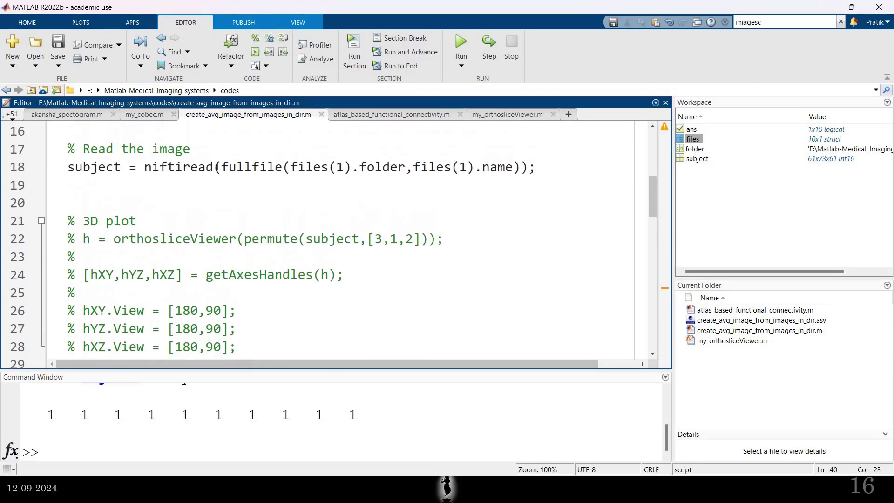
{"action": "triple_click", "coordinate": [217, 170]}
{"action": "key", "text": "ctrl+c"}
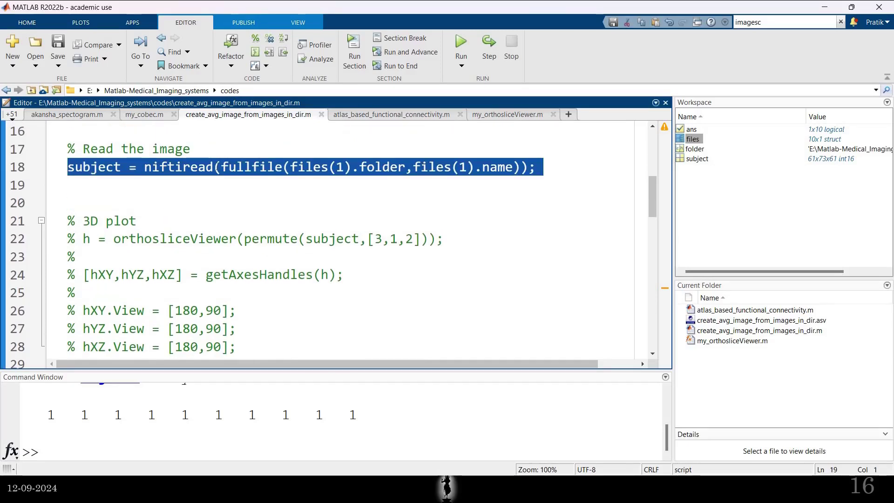
{"action": "scroll", "coordinate": [217, 170], "scroll_direction": "down", "scroll_amount": 14}
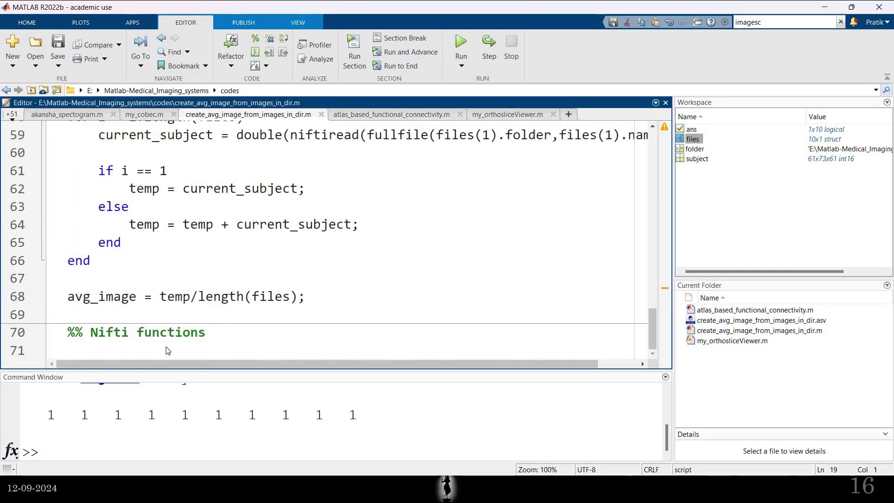
Step: Paste two copies of the niftiread line under the Nifti functions header
{"action": "left_click", "coordinate": [168, 350]}
{"action": "key", "text": "Return"}
{"action": "key", "text": "ctrl+v"}
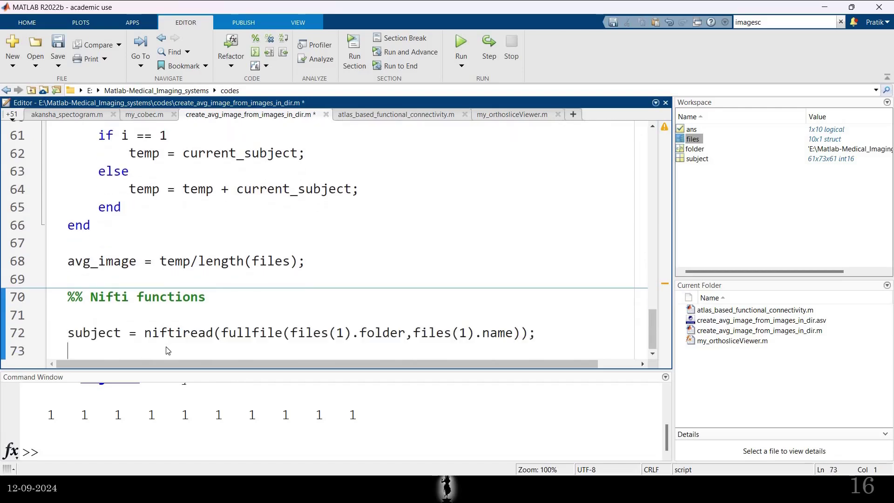
{"action": "key", "text": "ctrl+v"}
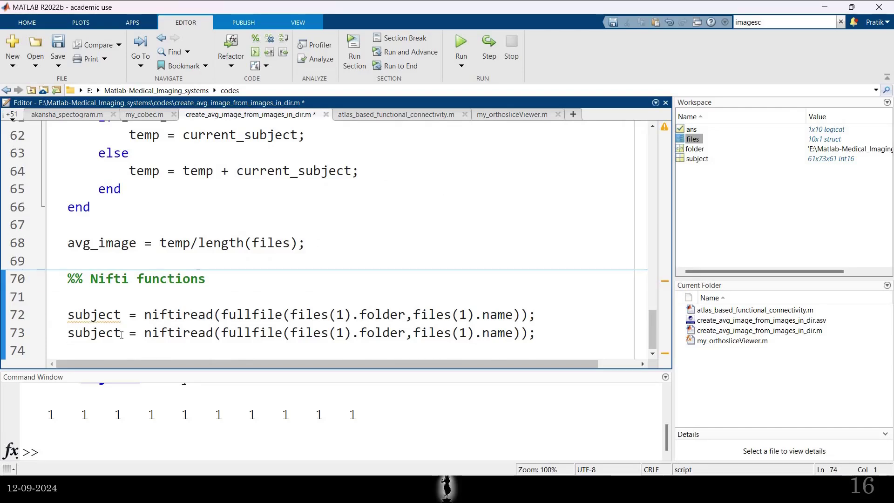
Step: Change the second copy on line 73 to subject_info = niftiinfo(...)
{"action": "left_click", "coordinate": [121, 335]}
{"action": "type", "text": "_info"}
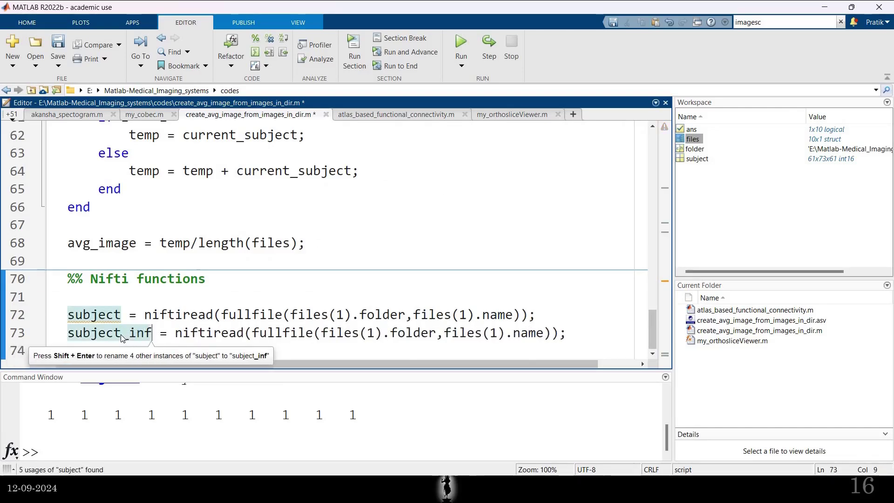
{"action": "left_click", "coordinate": [250, 340]}
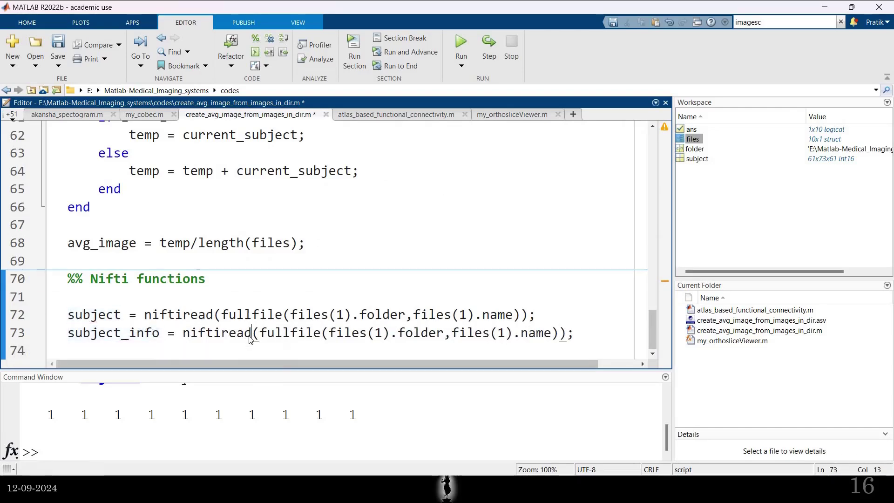
{"action": "key", "text": "BackSpace"}
{"action": "key", "text": "BackSpace"}
{"action": "key", "text": "BackSpace"}
{"action": "key", "text": "BackSpace"}
{"action": "type", "text": "info"}
{"action": "triple_click", "coordinate": [309, 339]}
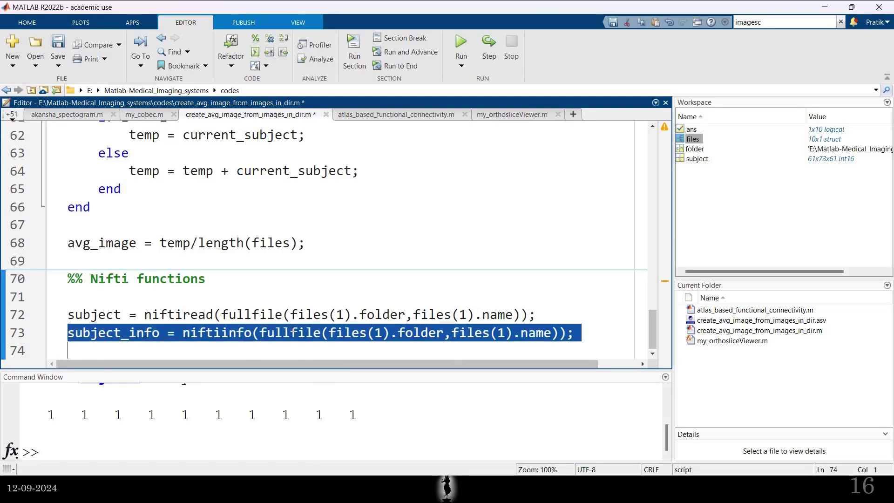
Step: Evaluate line 73 to create subject_info and inspect its 23 fields in the Variables editor
{"action": "right_click", "coordinate": [327, 282]}
{"action": "left_click", "coordinate": [326, 254]}
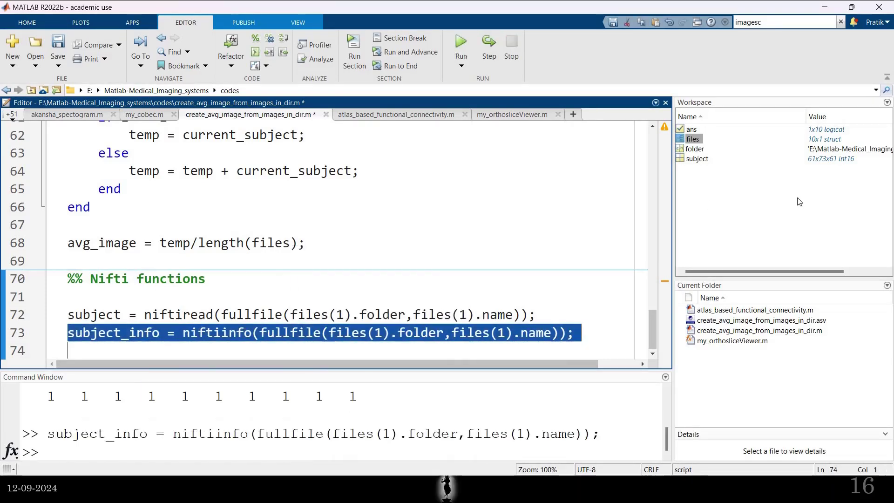
{"action": "double_click", "coordinate": [705, 169]}
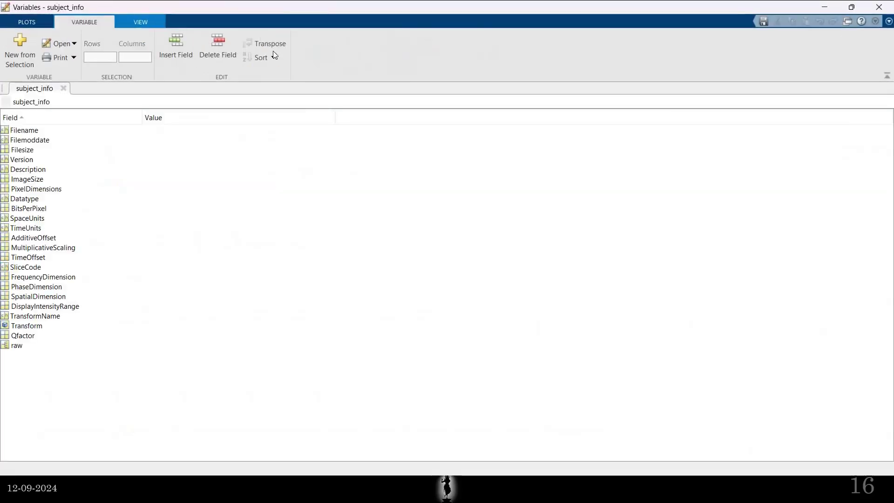
{"action": "left_click", "coordinate": [63, 88]}
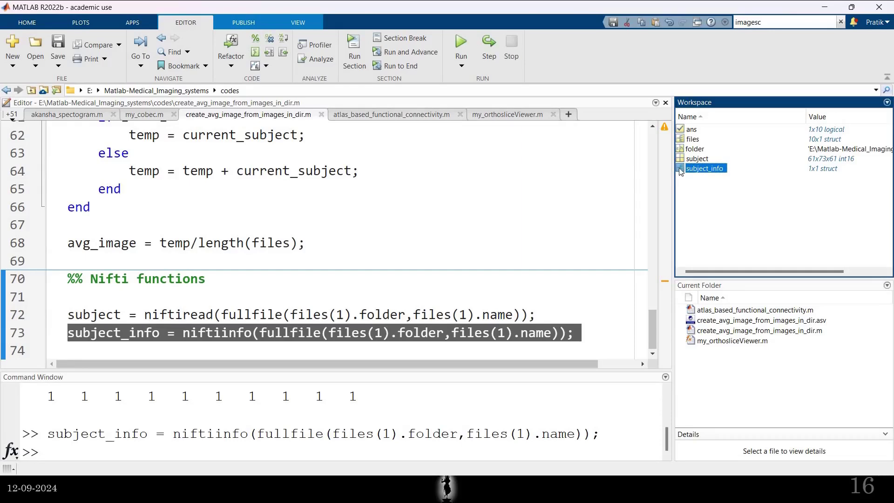
{"action": "double_click", "coordinate": [680, 171]}
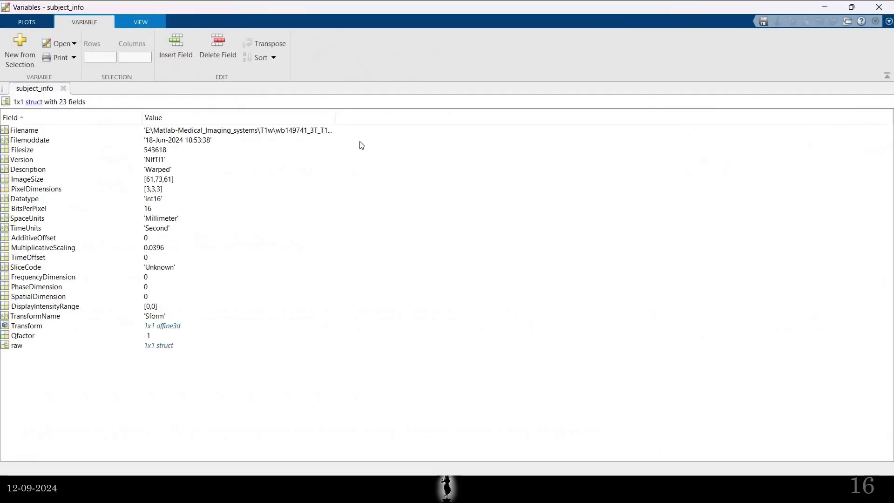
{"action": "left_click", "coordinate": [63, 88]}
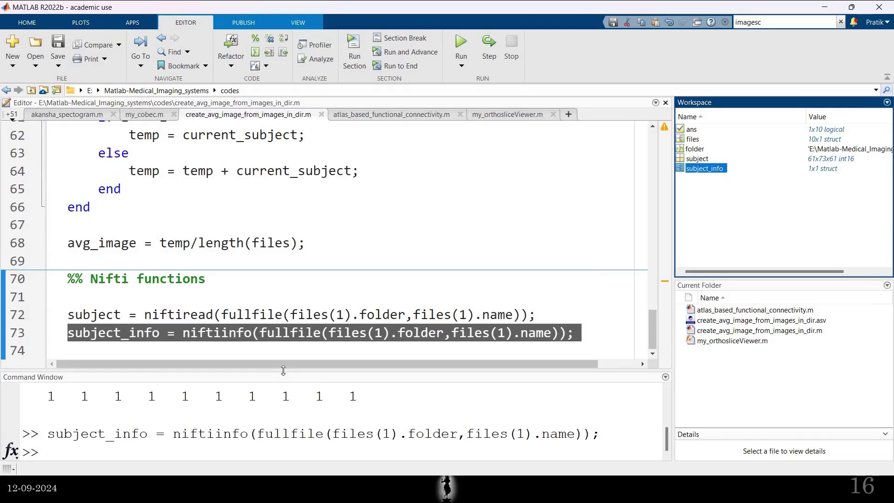
{"action": "left_click_drag", "start_coordinate": [283, 371], "coordinate": [298, 189]}
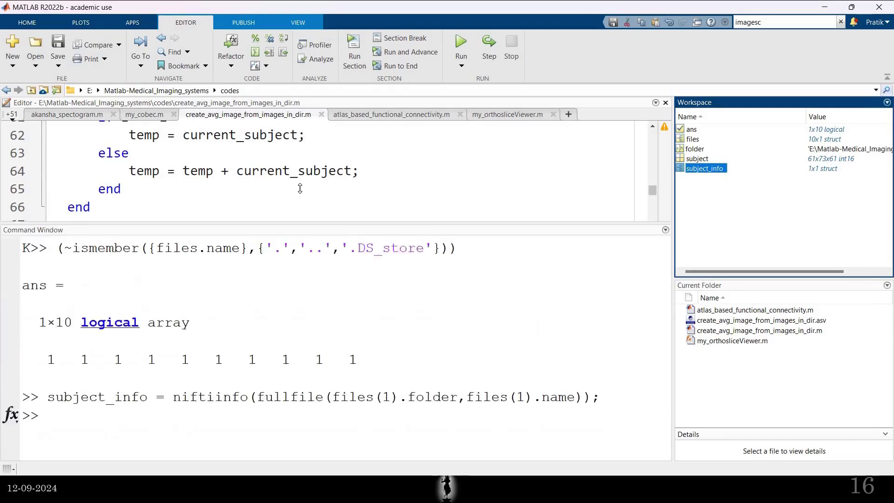
Step: Print the subject_info struct in the enlarged Command Window
{"action": "left_click", "coordinate": [231, 436]}
{"action": "type", "text": "sub"}
{"action": "key", "text": "Tab"}
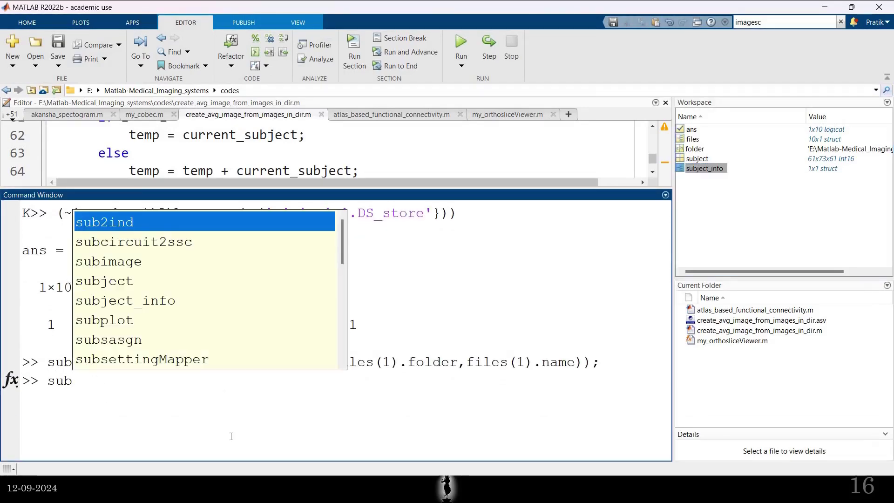
{"action": "key", "text": "Down"}
{"action": "key", "text": "Down"}
{"action": "key", "text": "Down"}
{"action": "key", "text": "Down"}
{"action": "key", "text": "Return"}
{"action": "key", "text": "Return"}
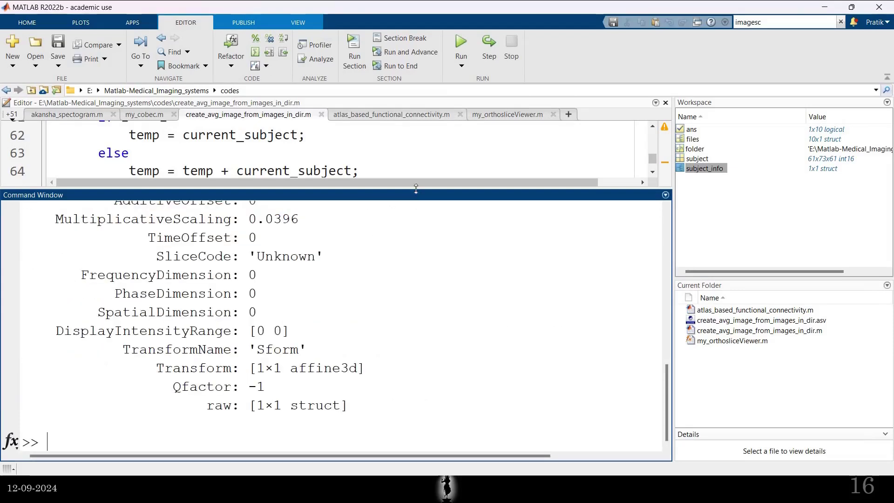
{"action": "left_click_drag", "start_coordinate": [416, 188], "coordinate": [426, 117]}
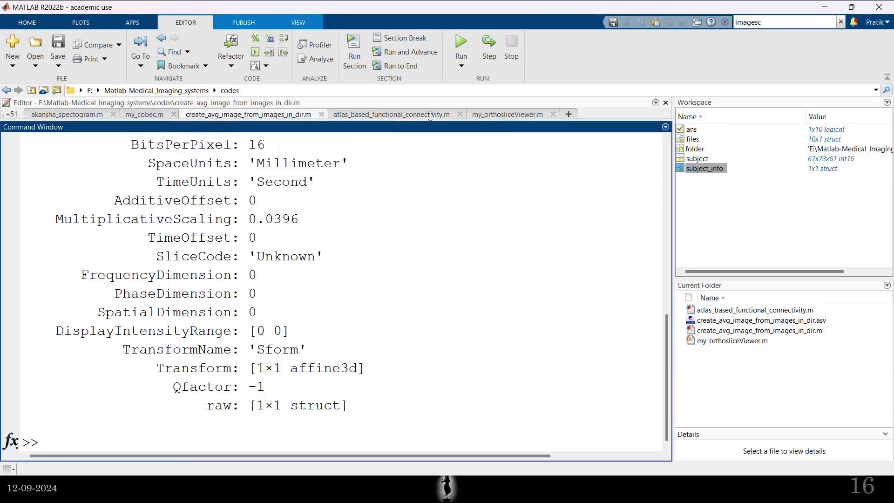
Step: Highlight the Filename path, Filemoddate, and the Transform affine3d value, then switch to FSLeyes
{"action": "scroll", "coordinate": [404, 210], "scroll_direction": "up", "scroll_amount": 3}
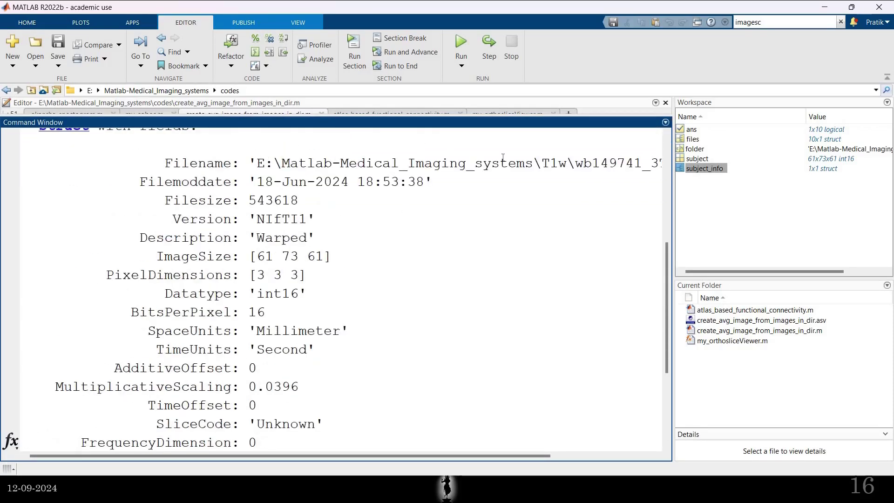
{"action": "left_click_drag", "start_coordinate": [500, 163], "coordinate": [257, 163]}
{"action": "left_click_drag", "start_coordinate": [393, 182], "coordinate": [265, 201]}
{"action": "left_click", "coordinate": [269, 221]}
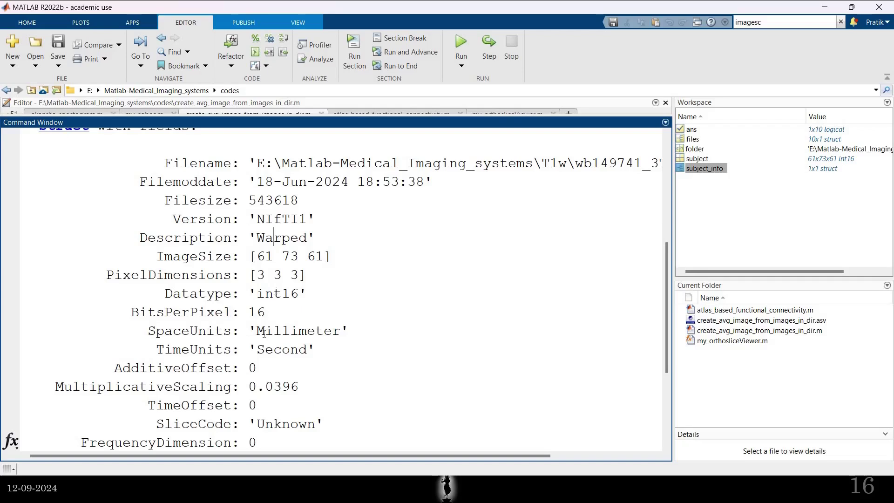
{"action": "scroll", "coordinate": [264, 333], "scroll_direction": "down", "scroll_amount": 1}
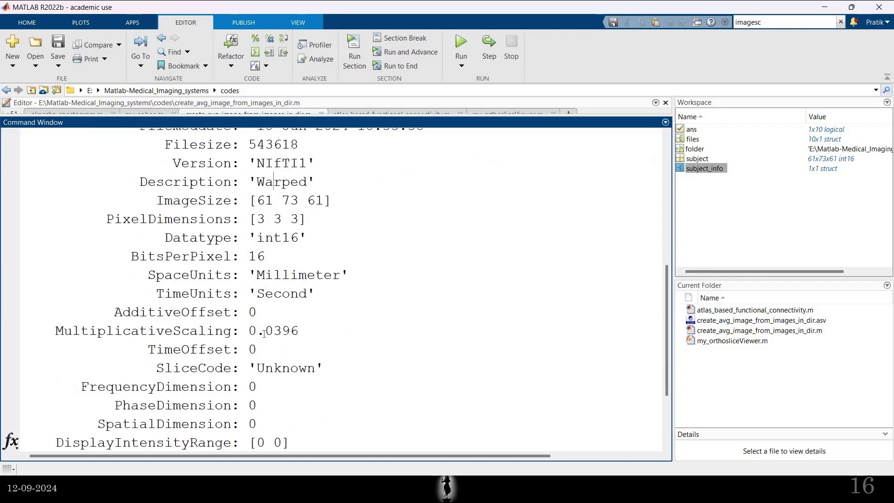
{"action": "scroll", "coordinate": [264, 334], "scroll_direction": "down", "scroll_amount": 2}
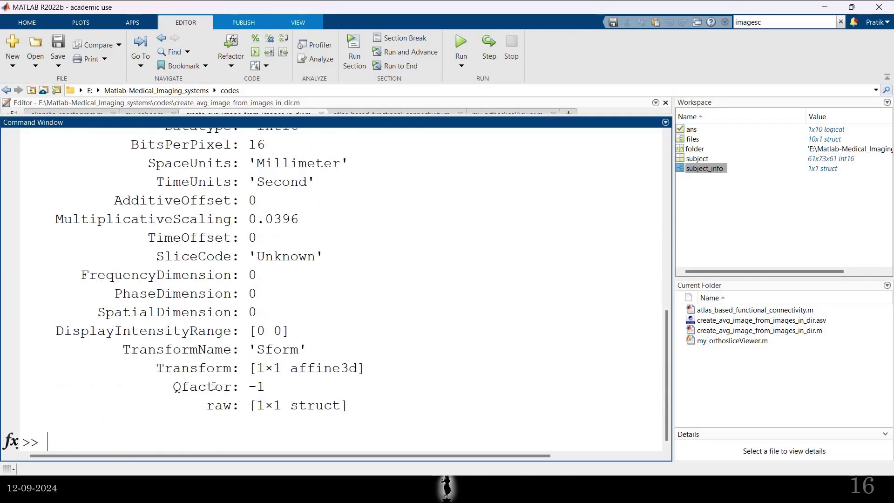
{"action": "left_click_drag", "start_coordinate": [164, 368], "coordinate": [349, 368]}
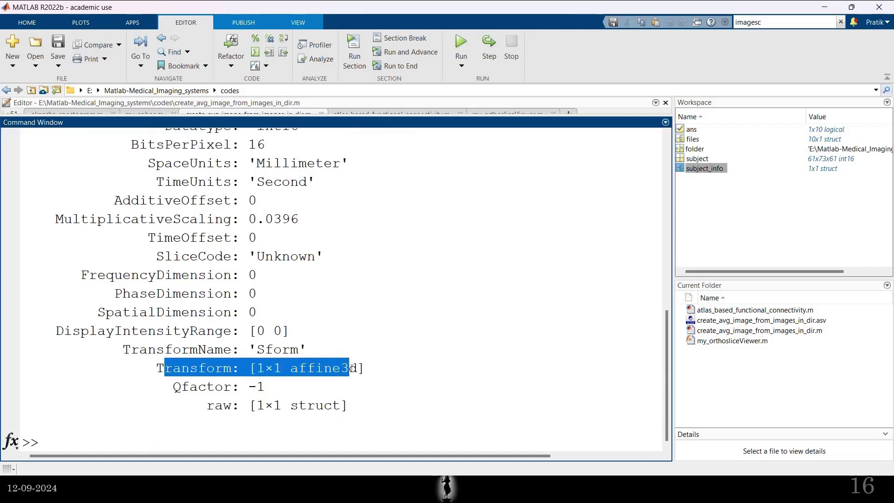
{"action": "key", "text": "alt+Tab"}
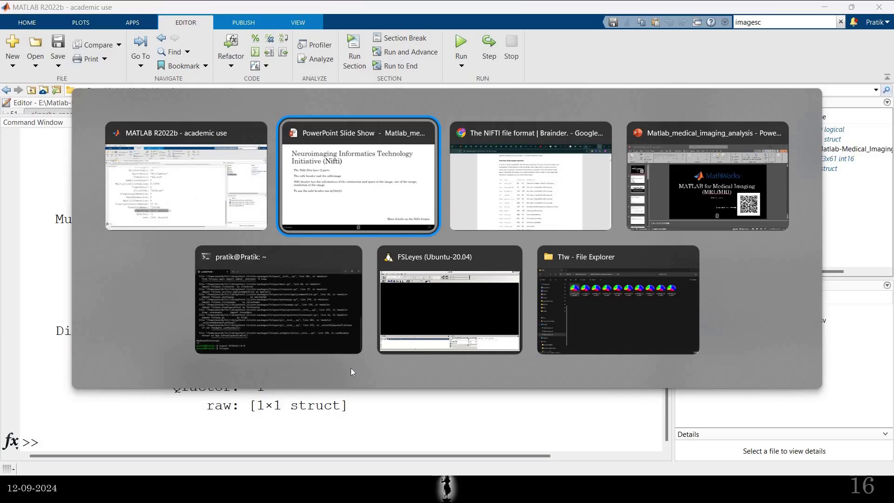
{"action": "key", "text": "alt+Tab"}
{"action": "key", "text": "alt+Tab"}
{"action": "key", "text": "alt+Tab"}
{"action": "key", "text": "alt+Tab"}
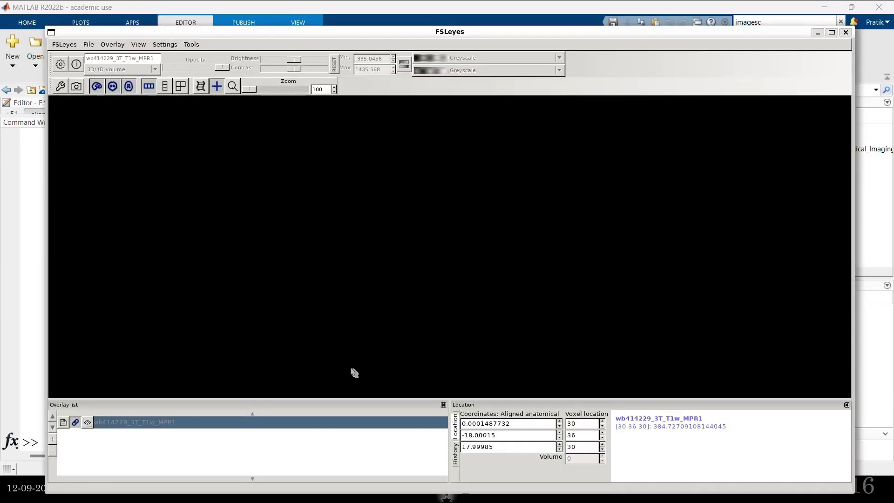
Step: Turn on the wb414229_3T_T1w_MPR1 overlay so the brain shows in all three views
{"action": "left_click", "coordinate": [88, 44]}
{"action": "left_click", "coordinate": [96, 56]}
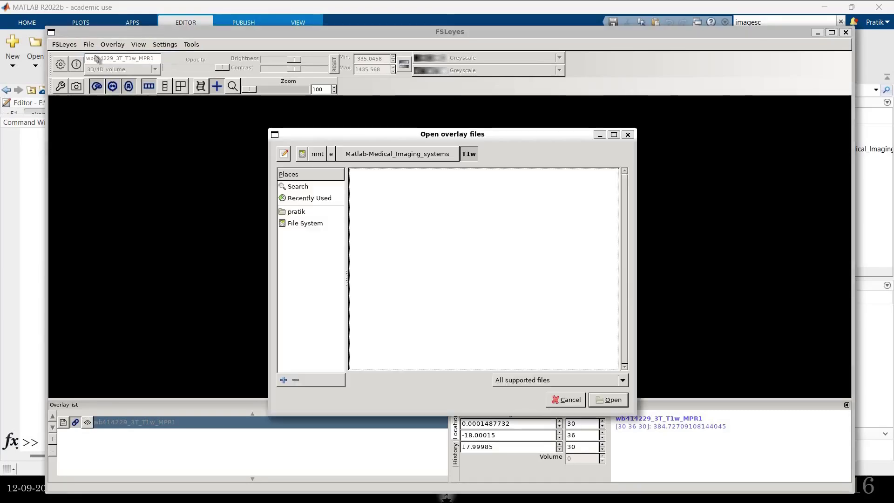
{"action": "left_click", "coordinate": [627, 135]}
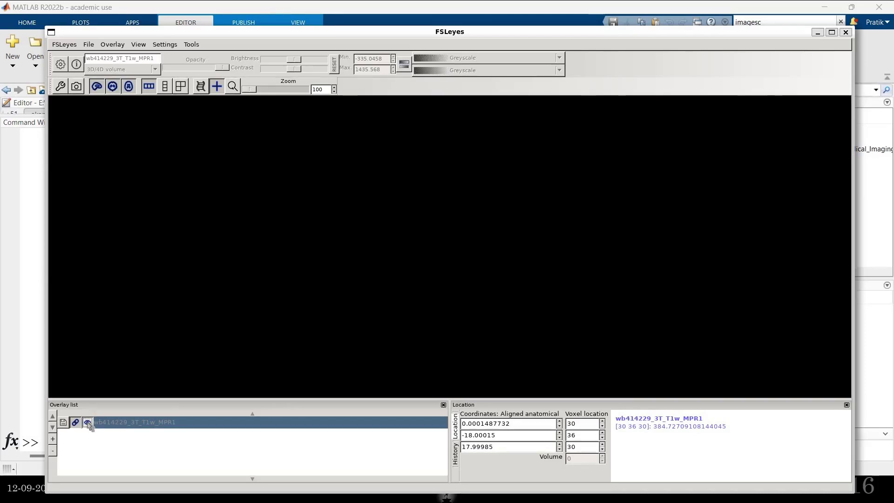
{"action": "left_click", "coordinate": [87, 423]}
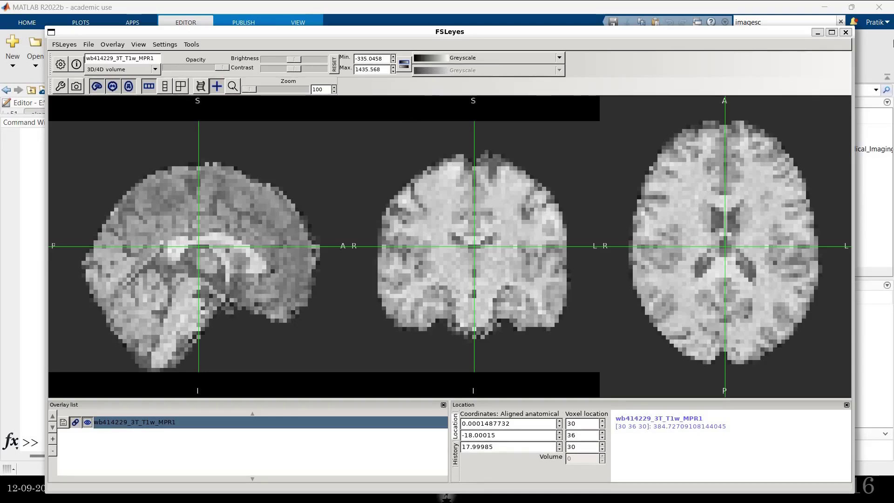
{"action": "left_click", "coordinate": [817, 32]}
Step: Run subject(1,2,3) in the Command Window, returning int16 0, then go back to FSLeyes
{"action": "scroll", "coordinate": [385, 264], "scroll_direction": "up", "scroll_amount": 10}
{"action": "scroll", "coordinate": [384, 264], "scroll_direction": "down", "scroll_amount": 10}
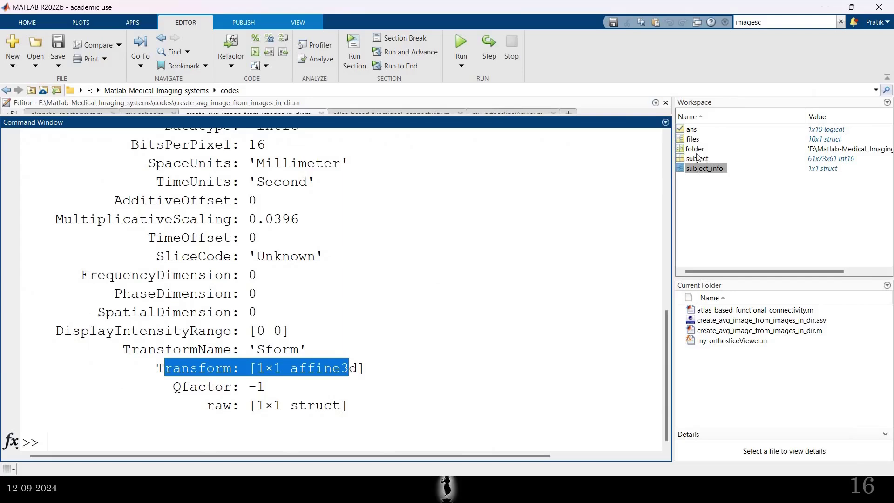
{"action": "left_click", "coordinate": [480, 398]}
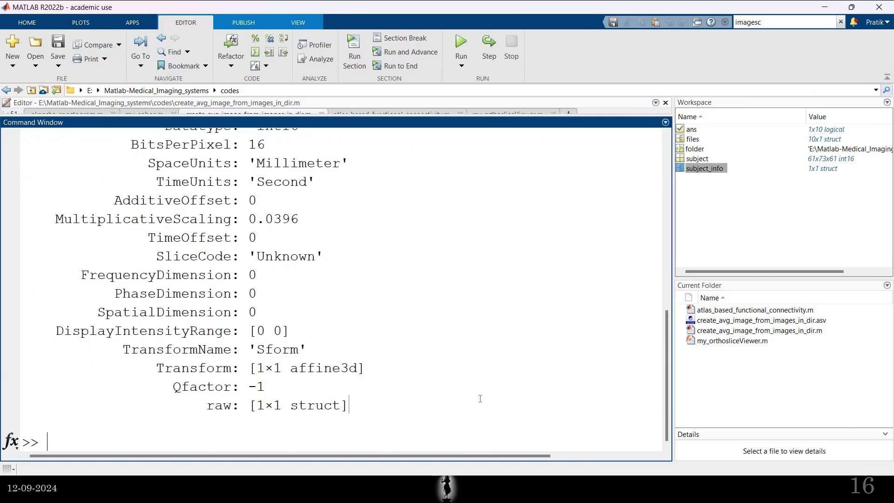
{"action": "type", "text": "subject(1,2,3)"}
{"action": "key", "text": "Return"}
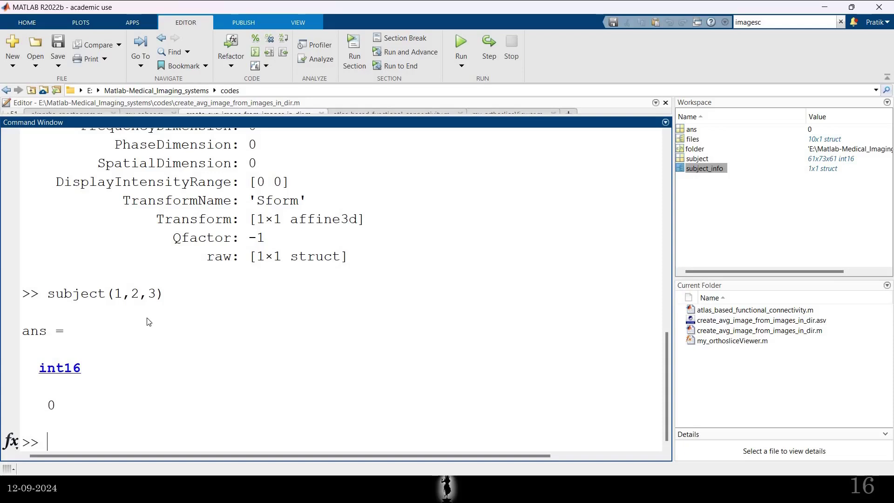
{"action": "key", "text": "alt+Tab"}
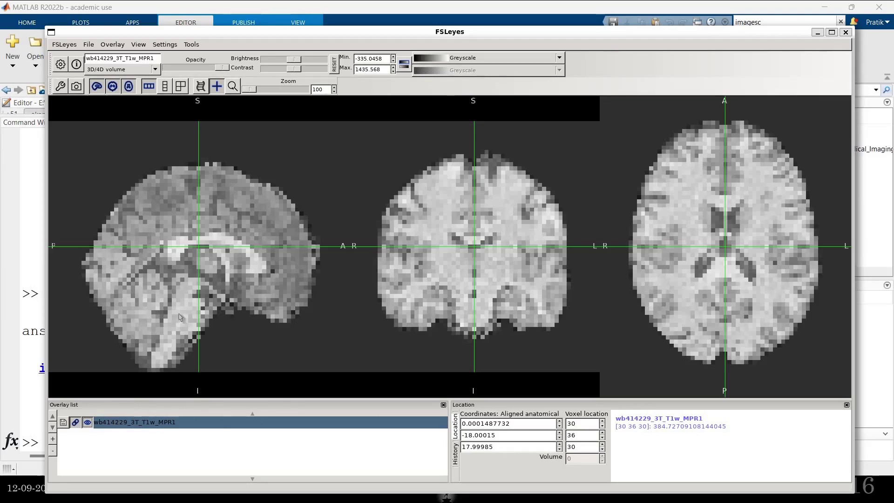
Step: Move the FSLeyes crosshair to voxel 30 23 11 in the cerebellum, then bring MATLAB forward
{"action": "left_click_drag", "start_coordinate": [206, 242], "coordinate": [192, 240]}
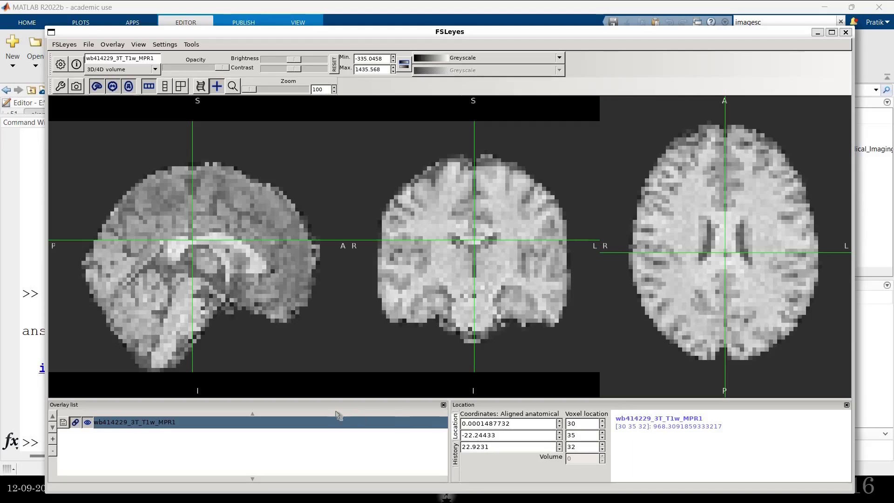
{"action": "left_click", "coordinate": [147, 326]}
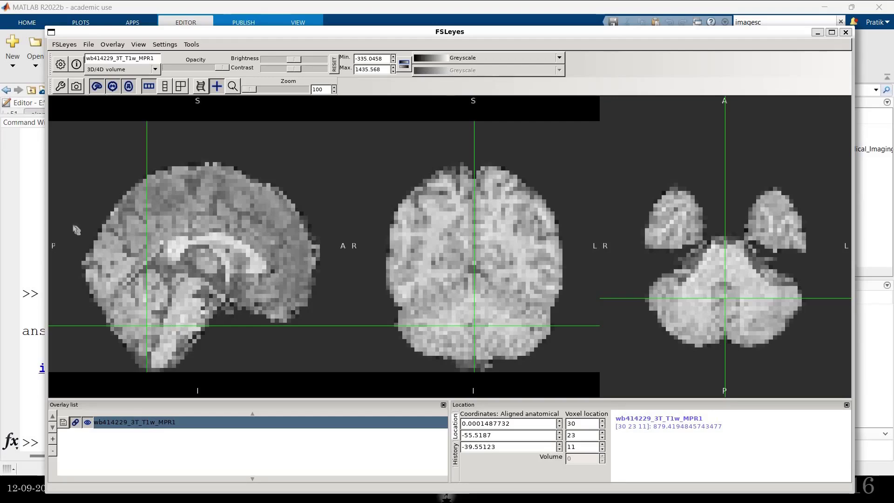
{"action": "left_click", "coordinate": [22, 207]}
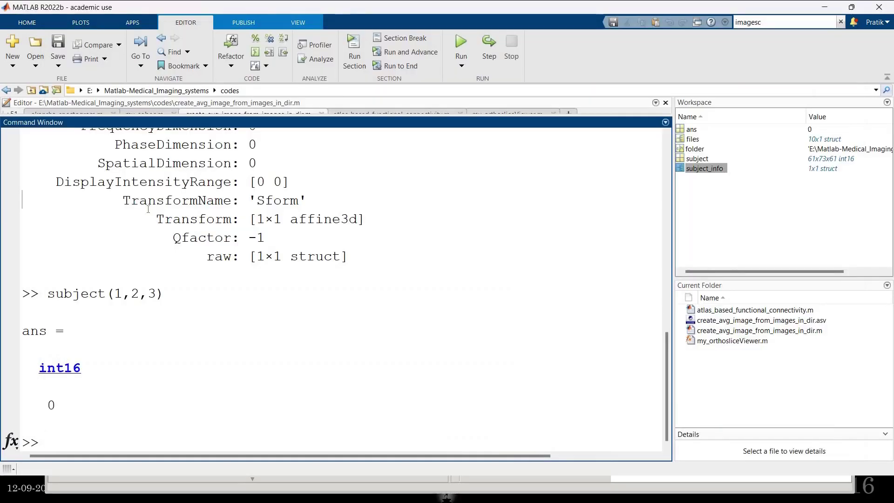
Step: Highlight the word Transform in the subject_info output, then bring FSLeyes forward
{"action": "double_click", "coordinate": [234, 217]}
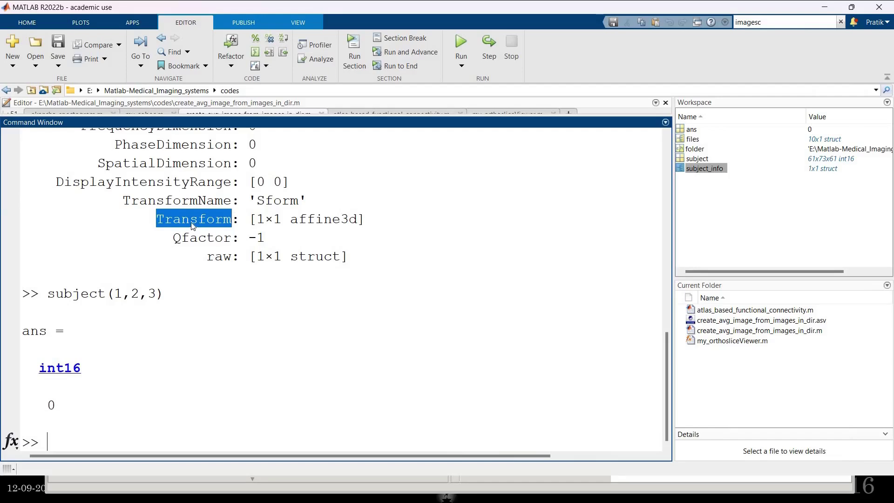
{"action": "left_click", "coordinate": [81, 481]}
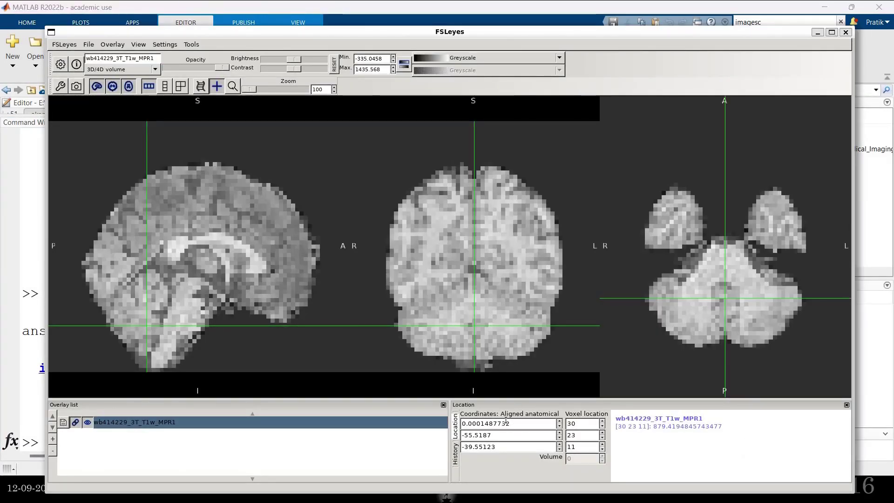
Step: Add the MNI152_T1_2mm standard template below the subject image and hide the subject overlay
{"action": "left_click", "coordinate": [89, 47]}
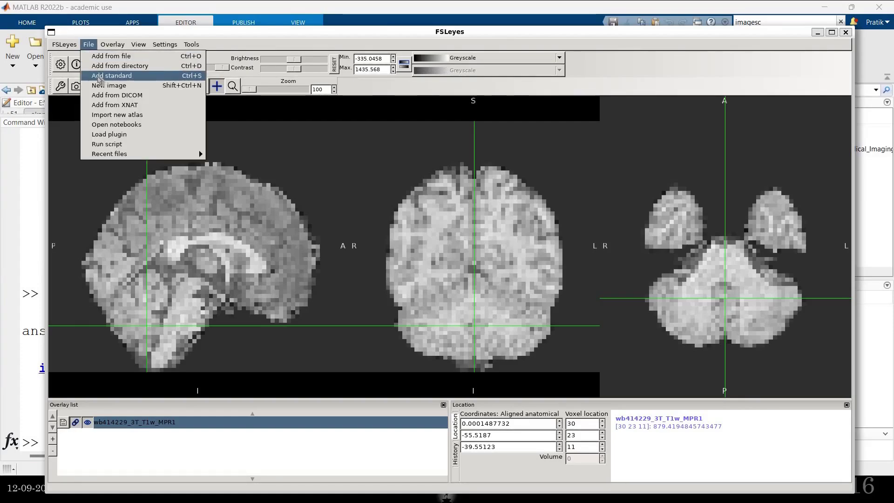
{"action": "left_click", "coordinate": [99, 78]}
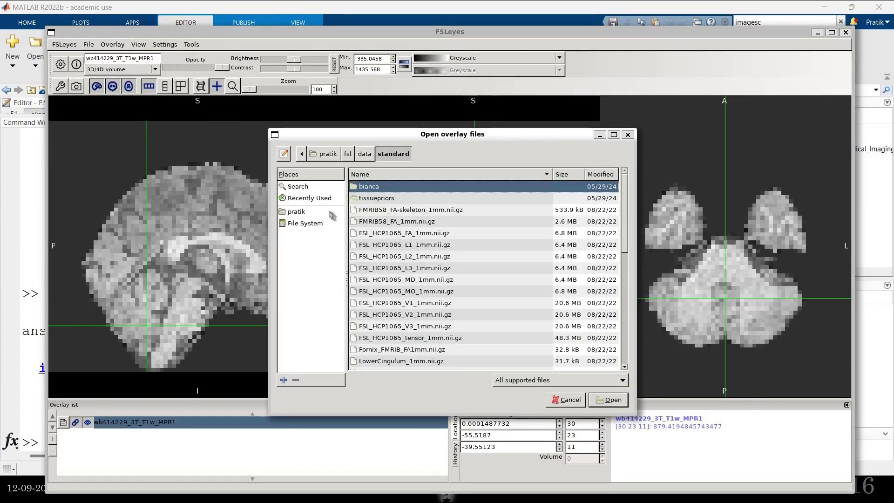
{"action": "scroll", "coordinate": [451, 299], "scroll_direction": "down", "scroll_amount": 5}
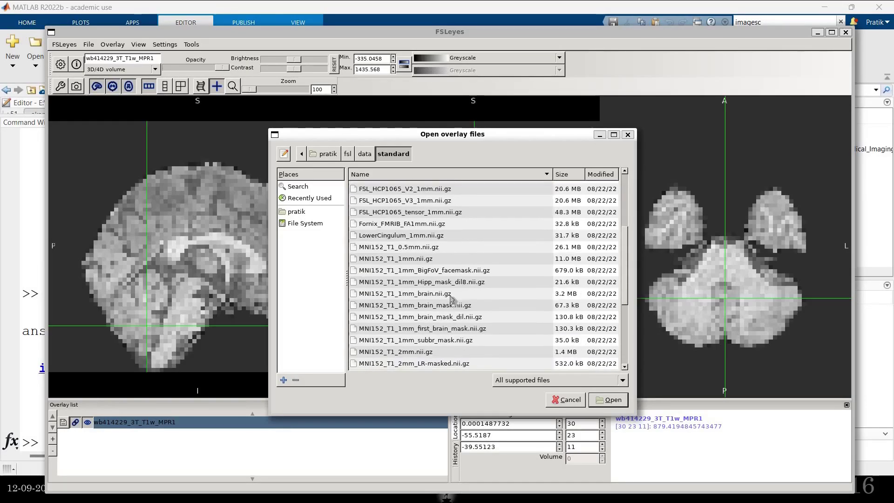
{"action": "scroll", "coordinate": [451, 300], "scroll_direction": "down", "scroll_amount": 5}
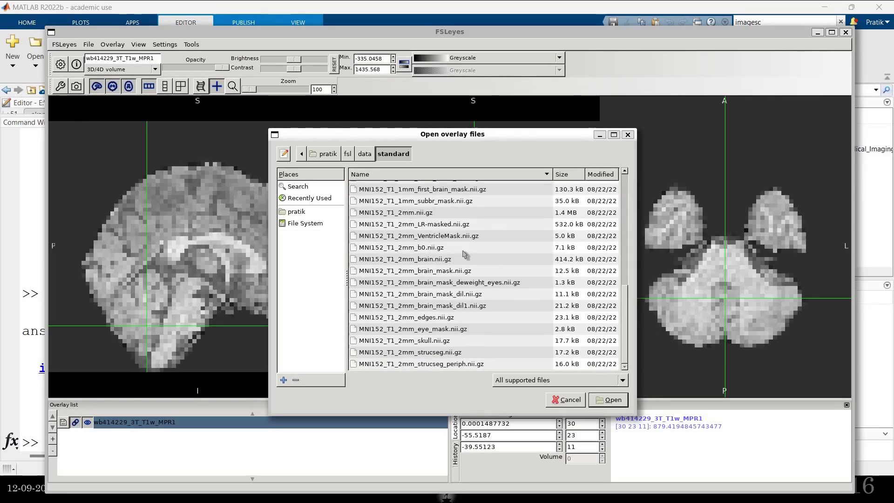
{"action": "left_click", "coordinate": [408, 213]}
{"action": "left_click", "coordinate": [607, 400]}
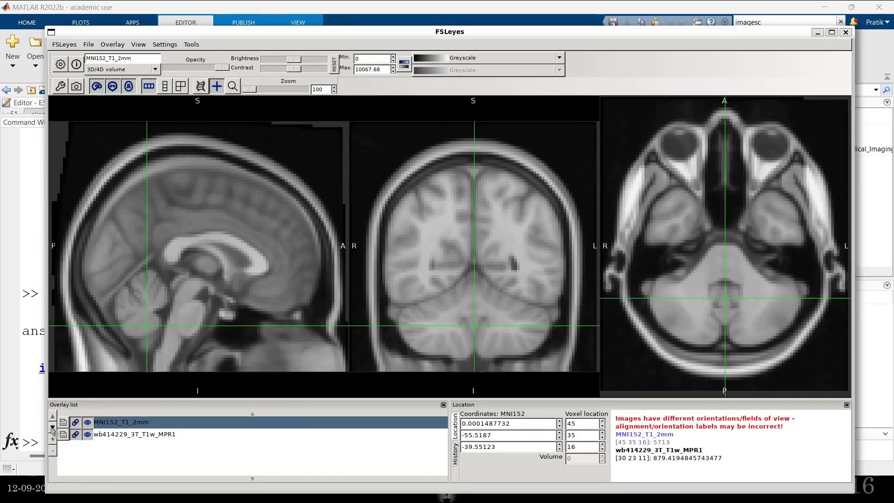
{"action": "left_click", "coordinate": [53, 427]}
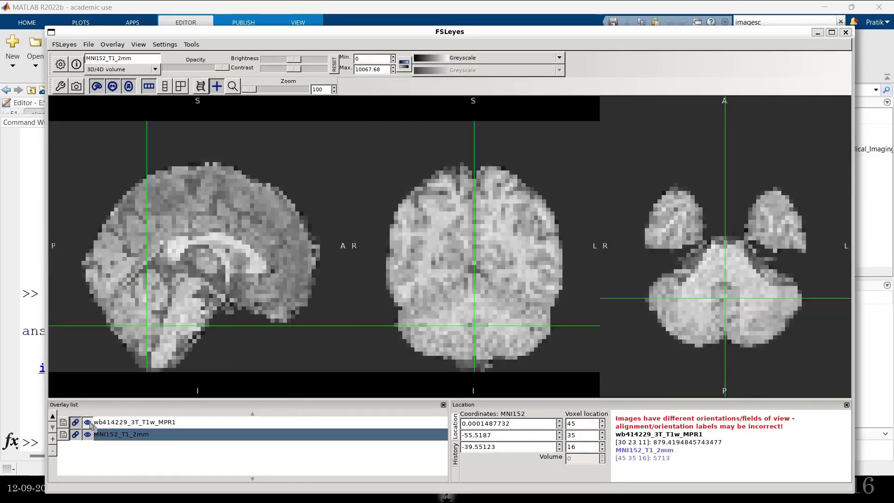
{"action": "left_click", "coordinate": [87, 422]}
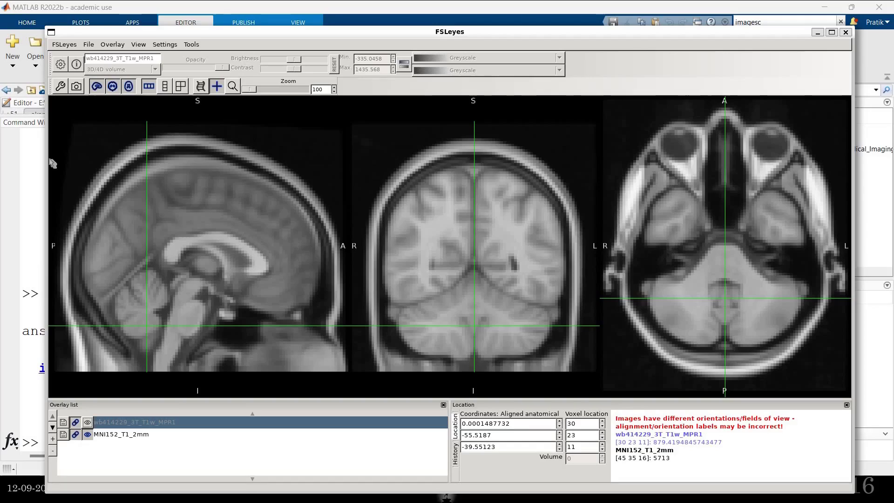
Step: Enlarge MATLAB's code editor and scroll up, then return to FSLeyes
{"action": "left_click", "coordinate": [36, 173]}
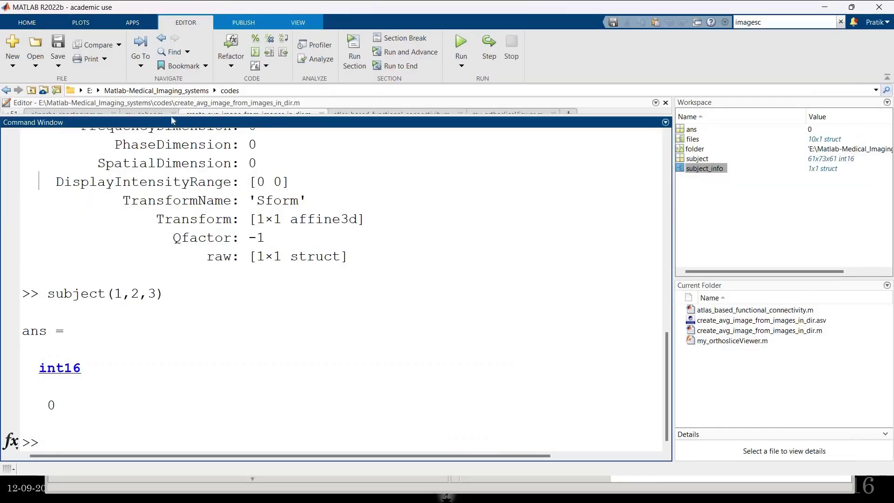
{"action": "left_click_drag", "start_coordinate": [171, 255], "coordinate": [172, 268]}
{"action": "scroll", "coordinate": [266, 202], "scroll_direction": "up", "scroll_amount": 15}
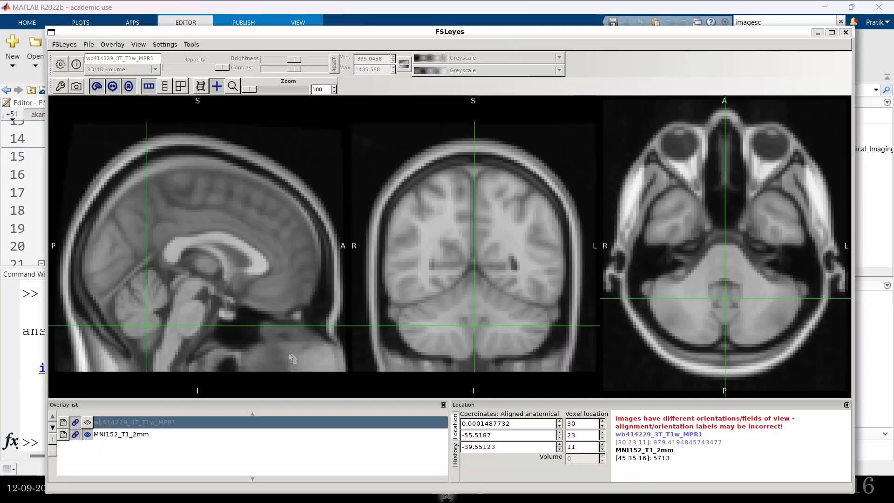
{"action": "left_click", "coordinate": [475, 489]}
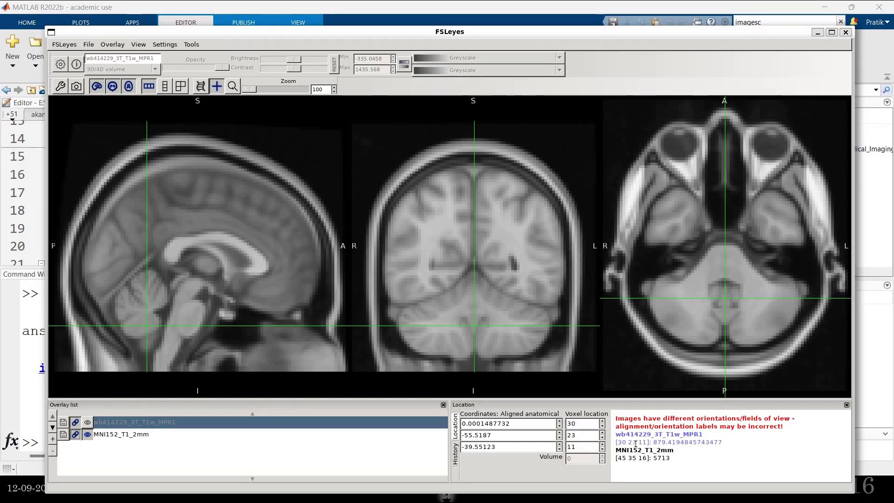
Step: Reveal the subject brain, lower its opacity over the MNI152 template, and move to voxel 30 22 27
{"action": "left_click", "coordinate": [88, 422]}
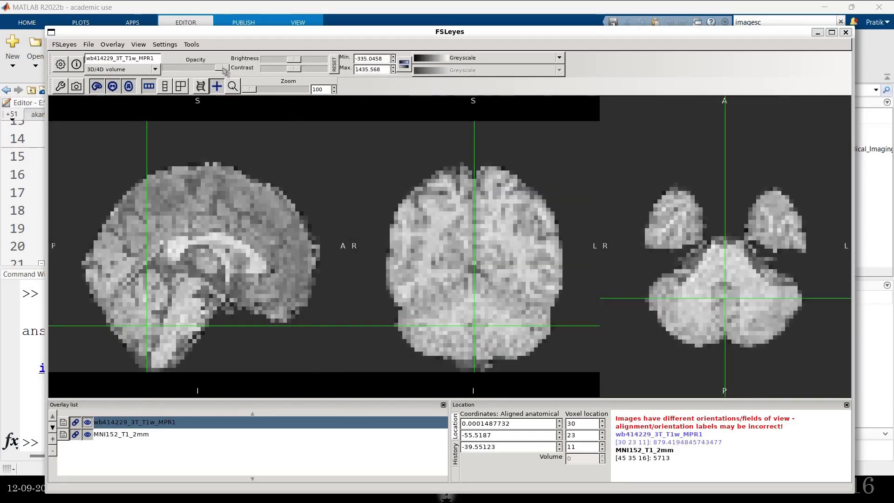
{"action": "left_click_drag", "start_coordinate": [215, 69], "coordinate": [187, 76]}
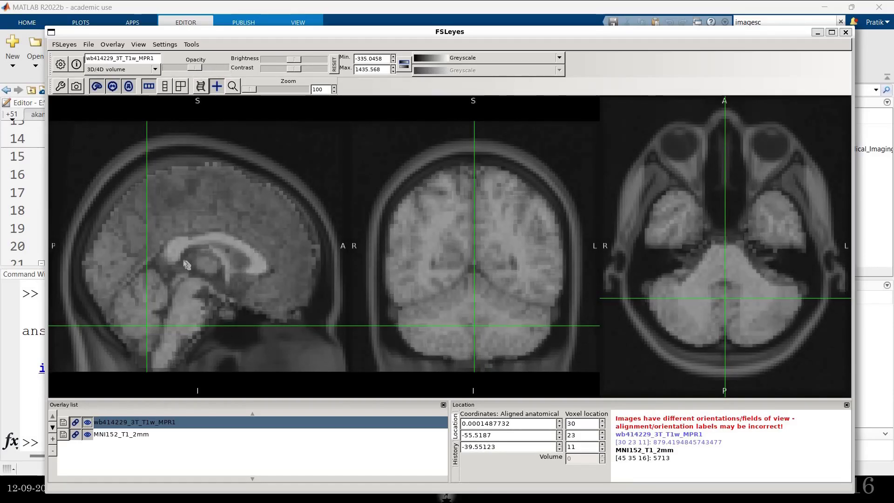
{"action": "left_click_drag", "start_coordinate": [208, 241], "coordinate": [144, 264]}
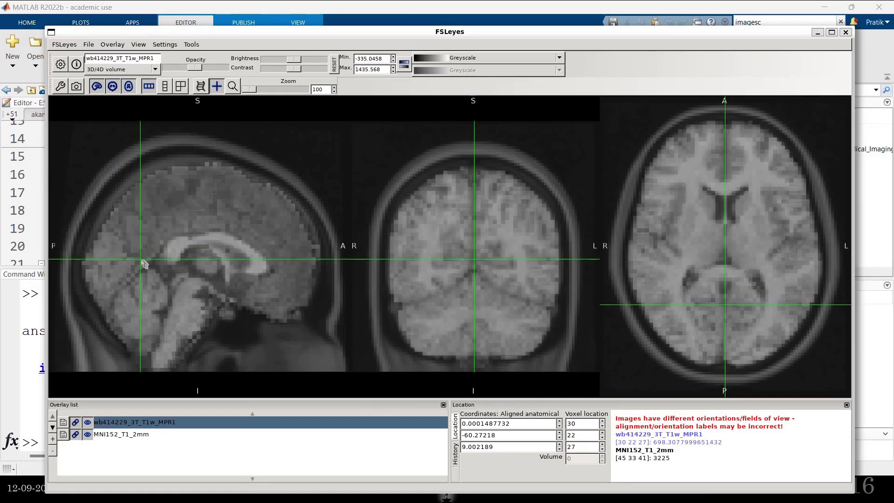